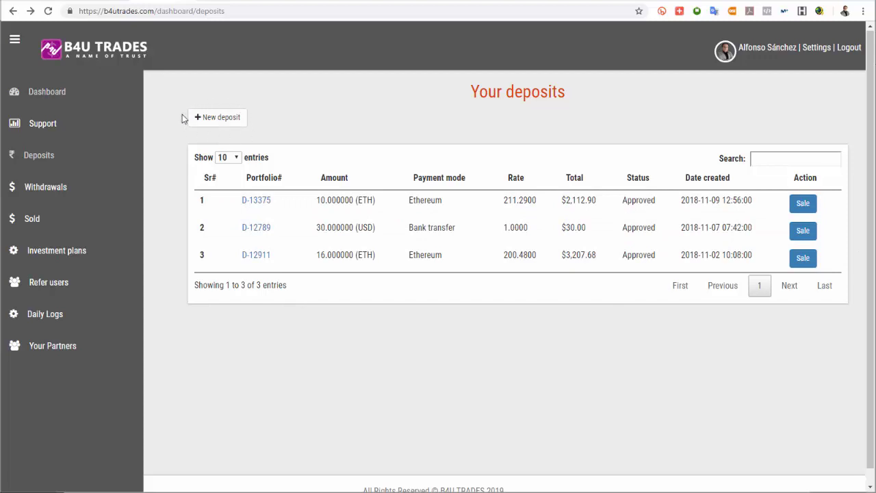
- Create a new deposit in New-Investment mode with currency USD (Dollar) and amount 100, and continue to the payment page
{"action": "left_click", "coordinate": [223, 120]}
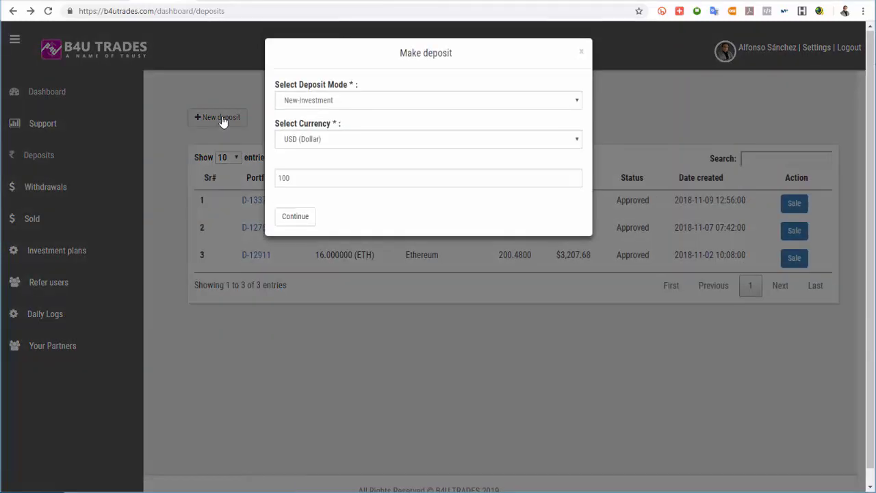
{"action": "left_click", "coordinate": [355, 106]}
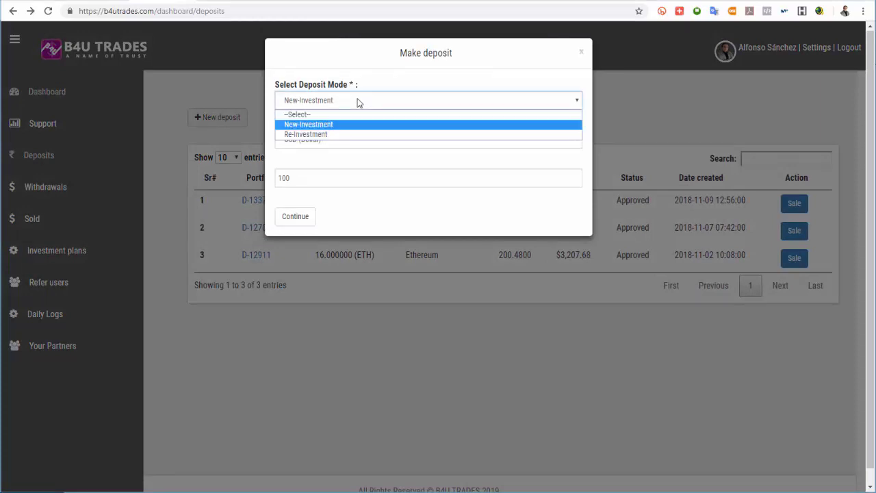
{"action": "left_click", "coordinate": [317, 129]}
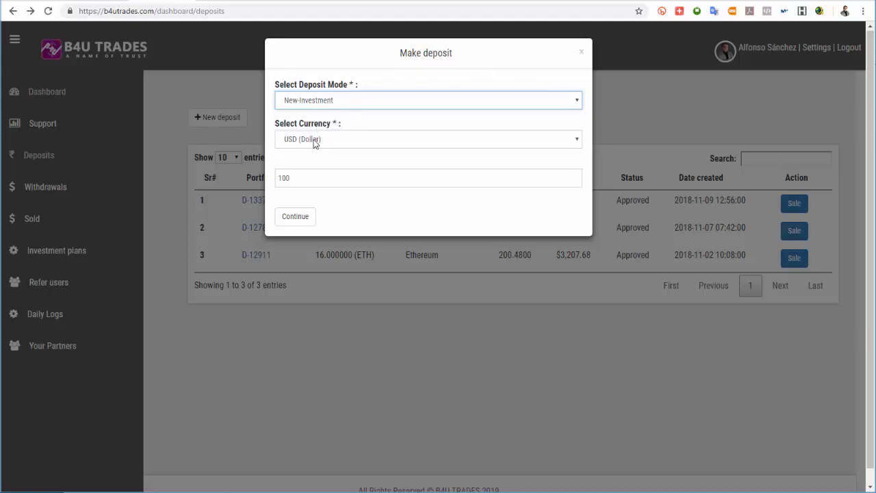
{"action": "left_click", "coordinate": [315, 141]}
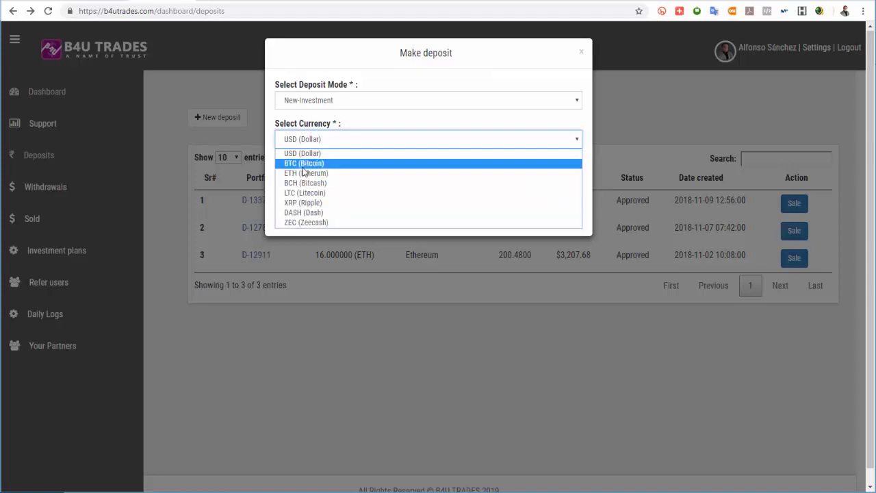
{"action": "left_click", "coordinate": [336, 142]}
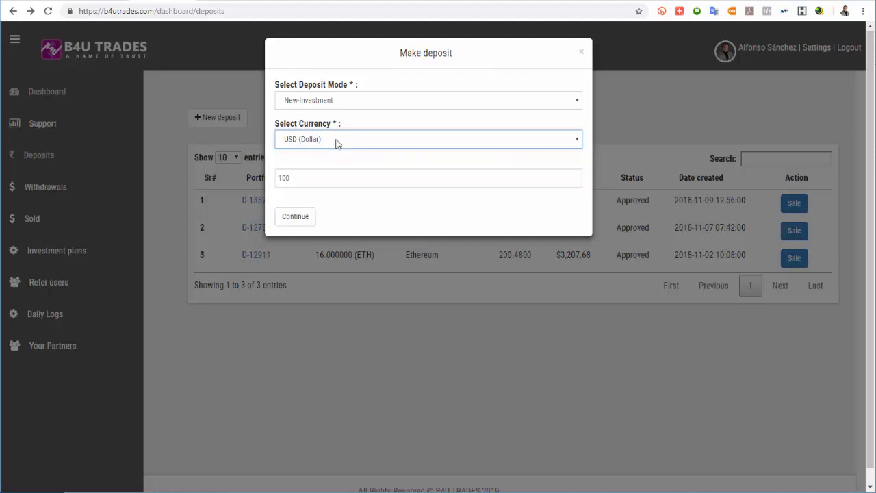
{"action": "left_click", "coordinate": [295, 175]}
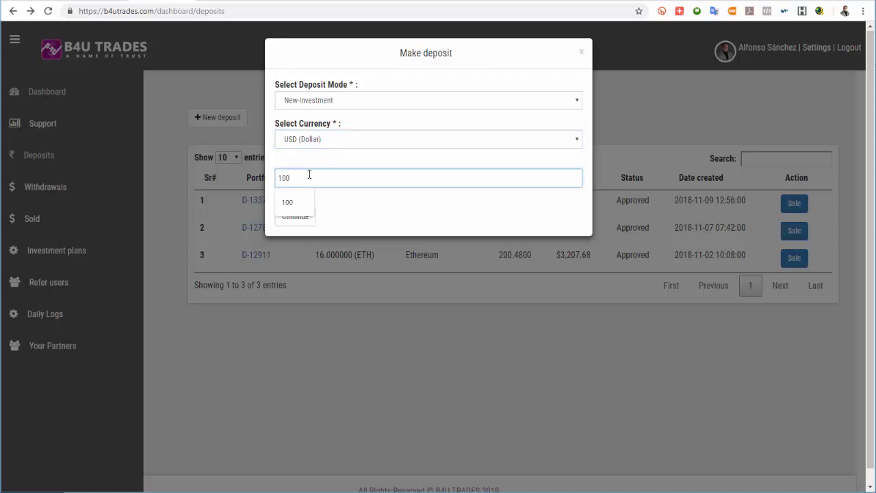
{"action": "left_click", "coordinate": [427, 211]}
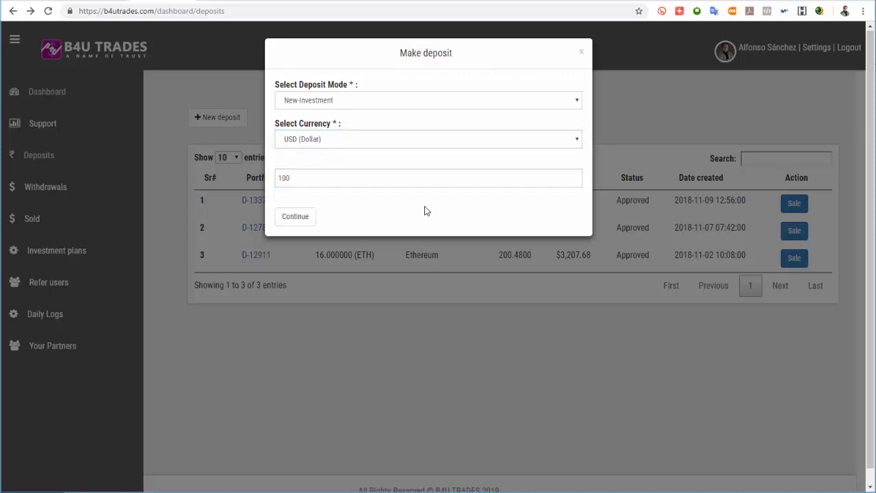
{"action": "left_click", "coordinate": [295, 218]}
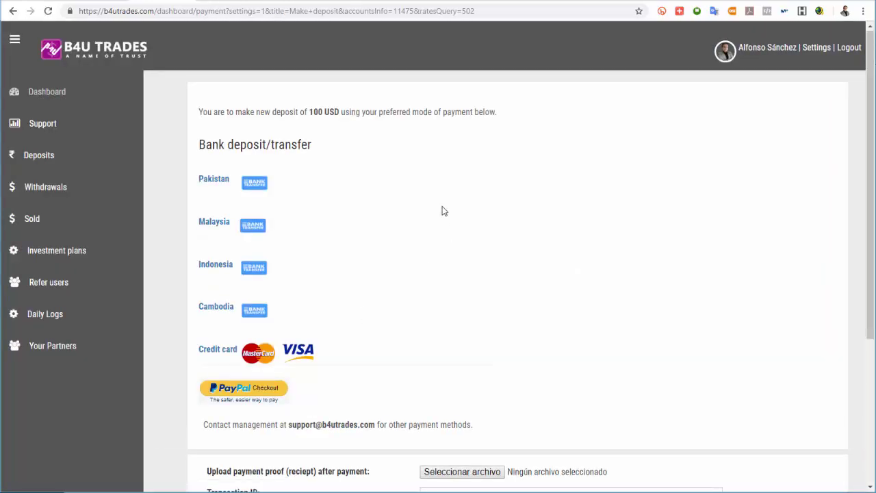
- Review the payment methods offered for the USD deposit, expanding and collapsing the Pakistan bank transfer account details
{"action": "scroll", "coordinate": [442, 211], "scroll_direction": "down", "scroll_amount": 1}
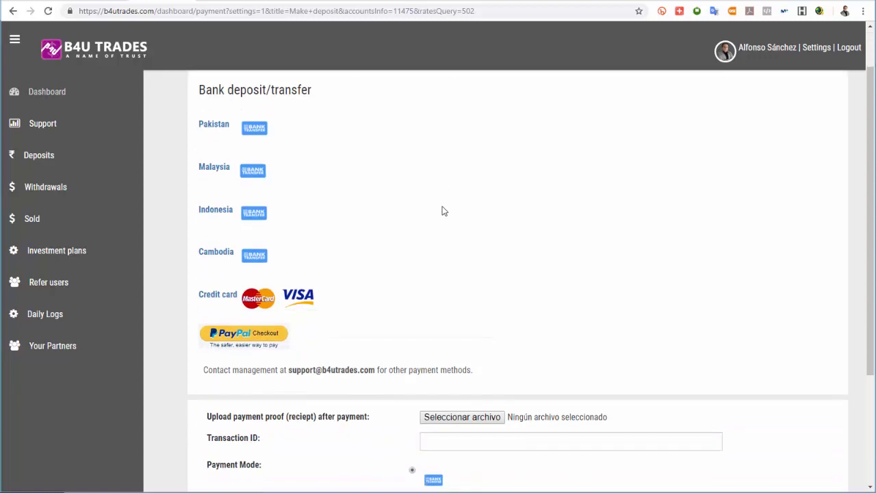
{"action": "scroll", "coordinate": [442, 211], "scroll_direction": "up", "scroll_amount": 1}
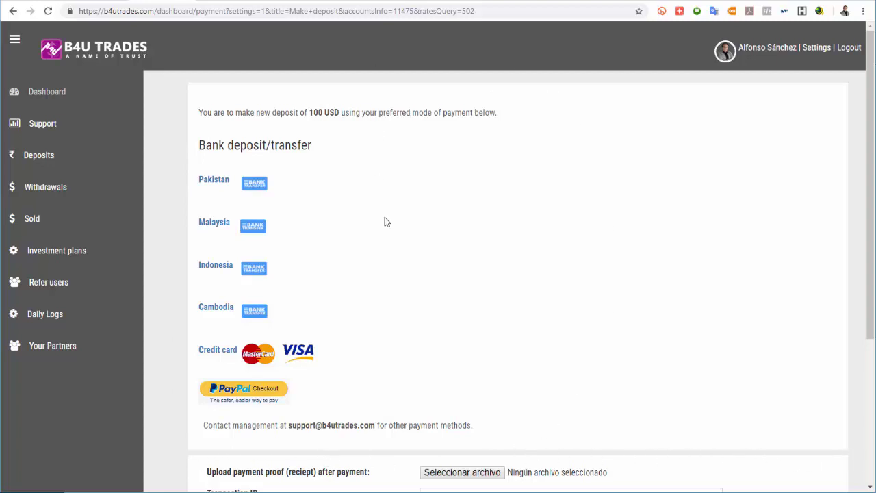
{"action": "scroll", "coordinate": [411, 240], "scroll_direction": "down", "scroll_amount": 2}
{"action": "scroll", "coordinate": [353, 417], "scroll_direction": "up", "scroll_amount": 2}
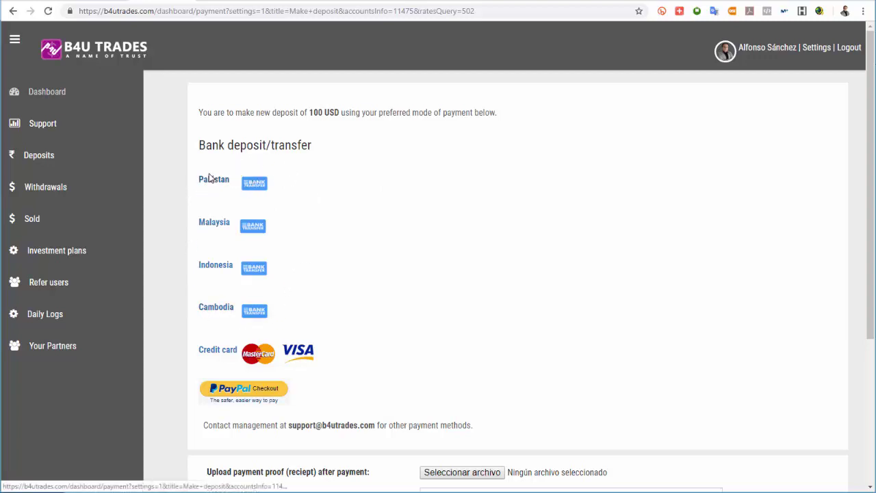
{"action": "left_click", "coordinate": [263, 186]}
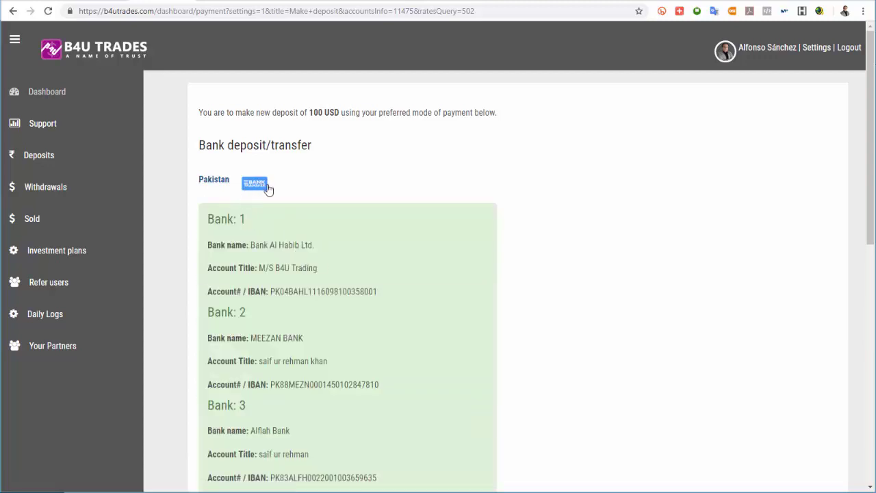
{"action": "scroll", "coordinate": [295, 248], "scroll_direction": "down", "scroll_amount": 1}
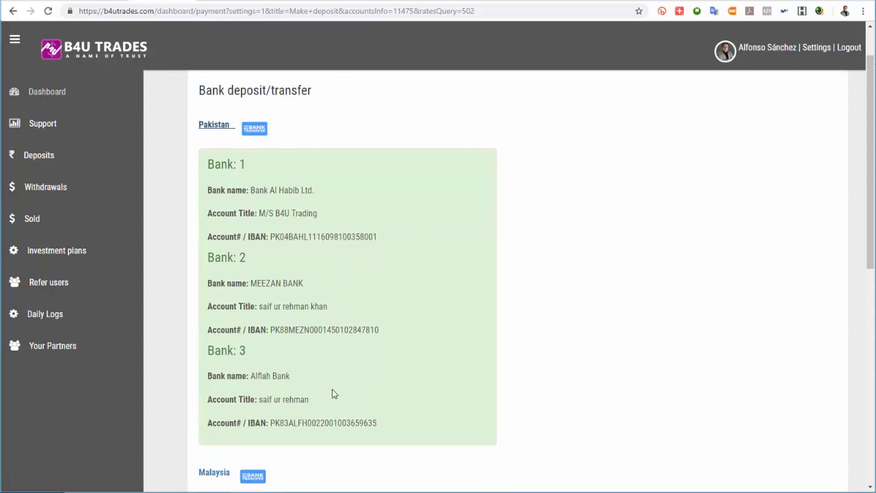
{"action": "left_click", "coordinate": [255, 128]}
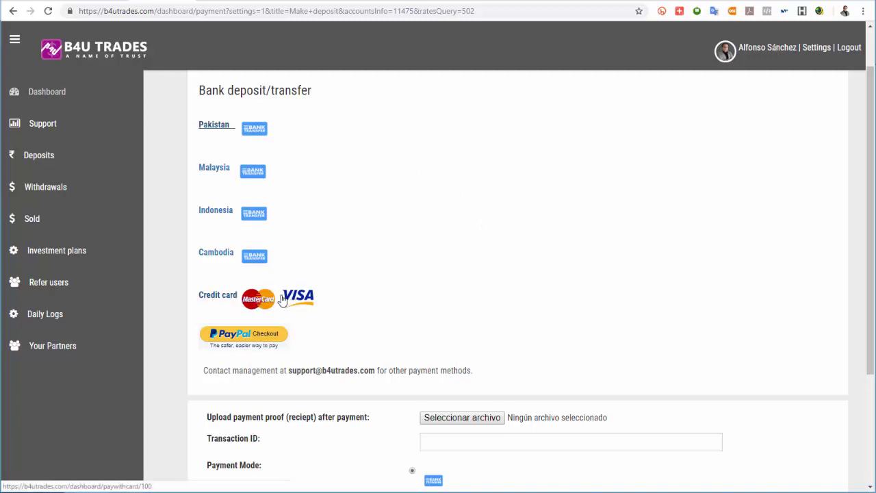
- Try the credit card checkout for the 100 USD deposit, dismiss its alert and return to the payment methods page
{"action": "left_click", "coordinate": [299, 299]}
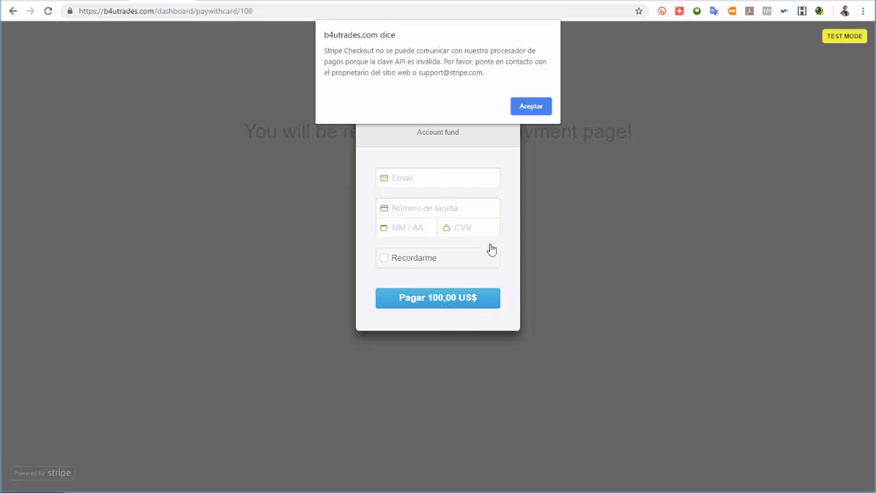
{"action": "left_click", "coordinate": [527, 115]}
{"action": "left_click", "coordinate": [13, 11]}
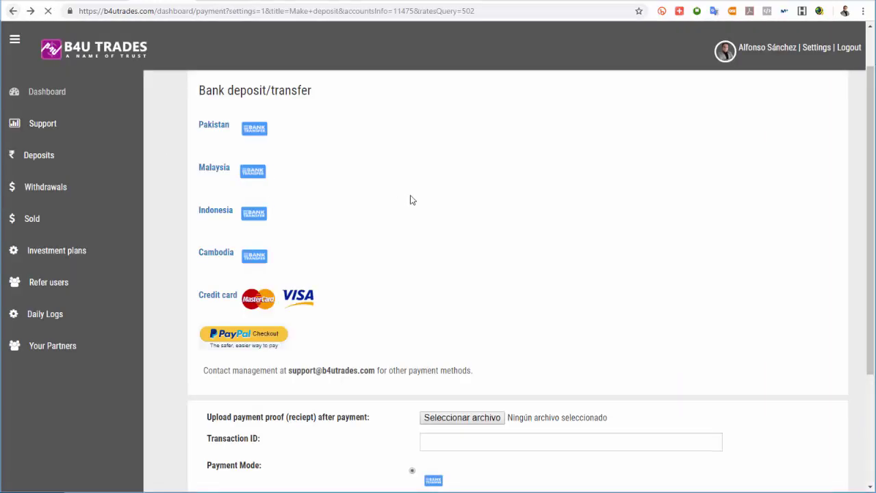
- Examine the deposit page's payment options and the payment proof form below them
{"action": "scroll", "coordinate": [395, 242], "scroll_direction": "down", "scroll_amount": 3}
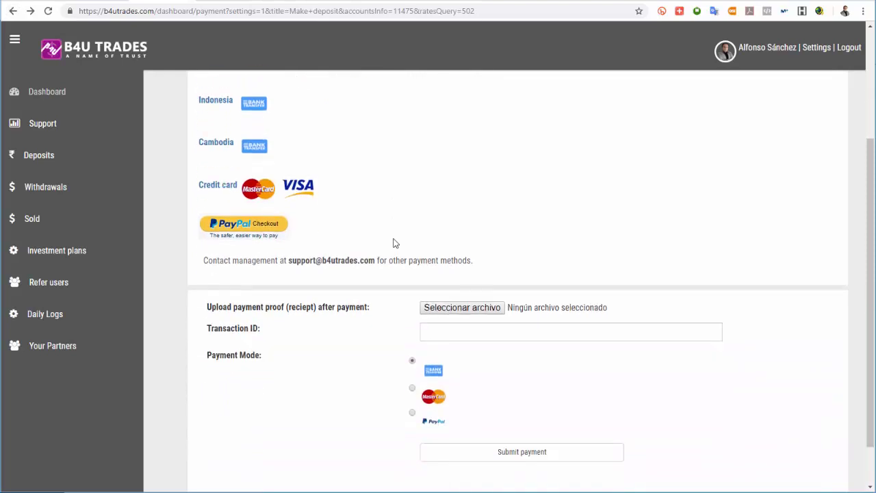
{"action": "scroll", "coordinate": [395, 243], "scroll_direction": "up", "scroll_amount": 1}
{"action": "scroll", "coordinate": [393, 243], "scroll_direction": "up", "scroll_amount": 2}
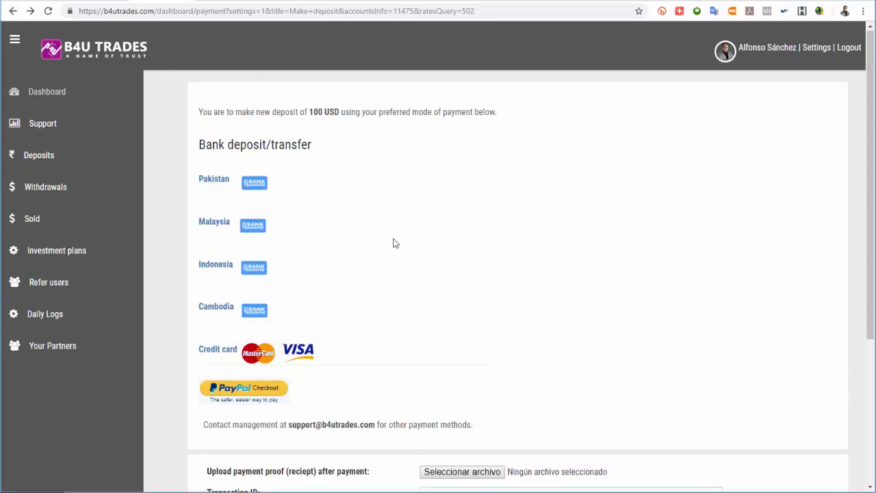
{"action": "scroll", "coordinate": [395, 243], "scroll_direction": "down", "scroll_amount": 2}
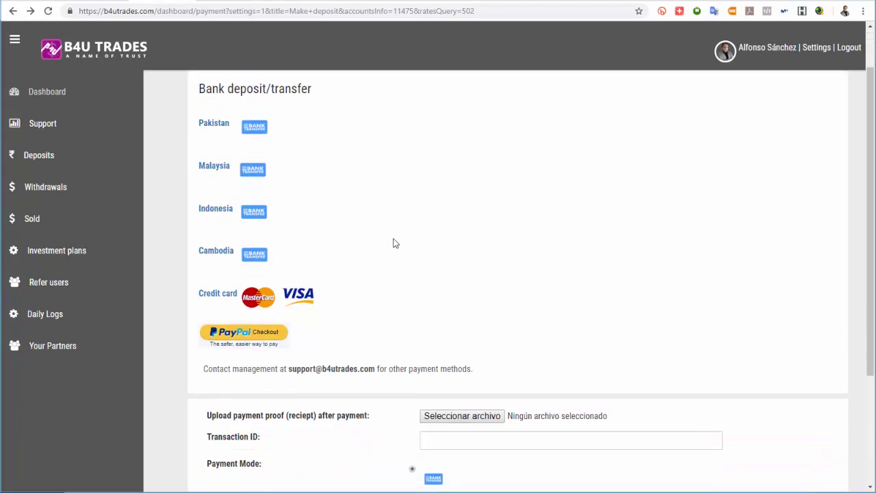
{"action": "scroll", "coordinate": [395, 242], "scroll_direction": "up", "scroll_amount": 2}
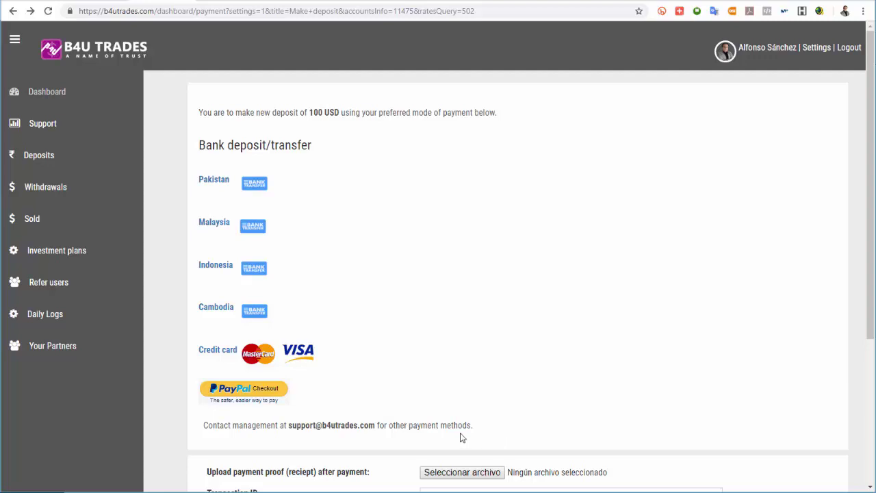
{"action": "scroll", "coordinate": [400, 454], "scroll_direction": "down", "scroll_amount": 1}
{"action": "scroll", "coordinate": [400, 455], "scroll_direction": "up", "scroll_amount": 1}
- Select MasterCard as the payment mode in the payment proof form
{"action": "scroll", "coordinate": [401, 465], "scroll_direction": "down", "scroll_amount": 2}
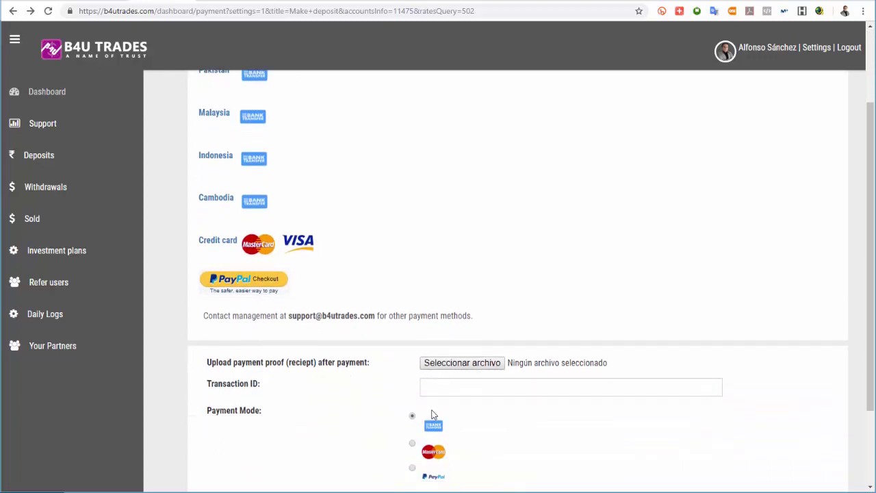
{"action": "scroll", "coordinate": [210, 349], "scroll_direction": "down", "scroll_amount": 1}
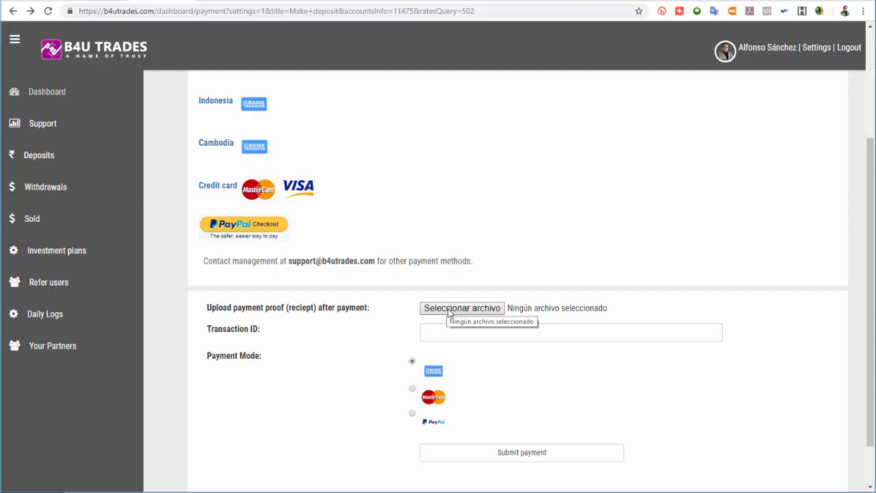
{"action": "left_click", "coordinate": [443, 331]}
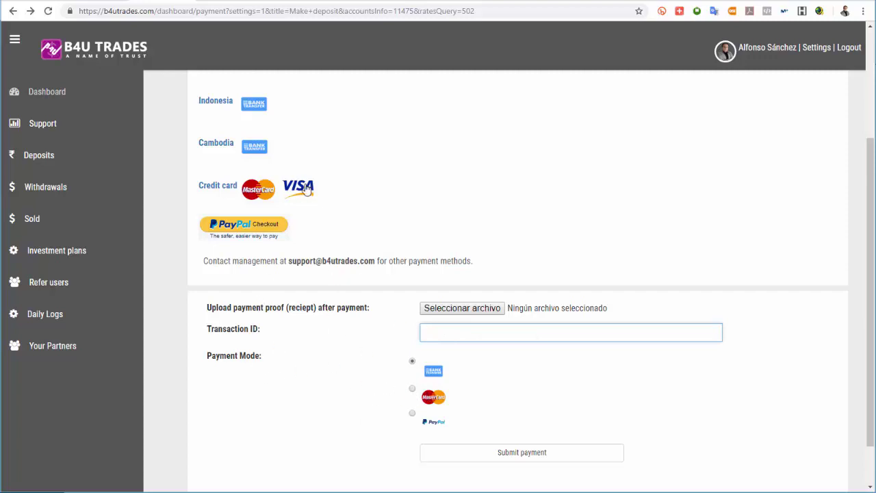
{"action": "left_click", "coordinate": [413, 390]}
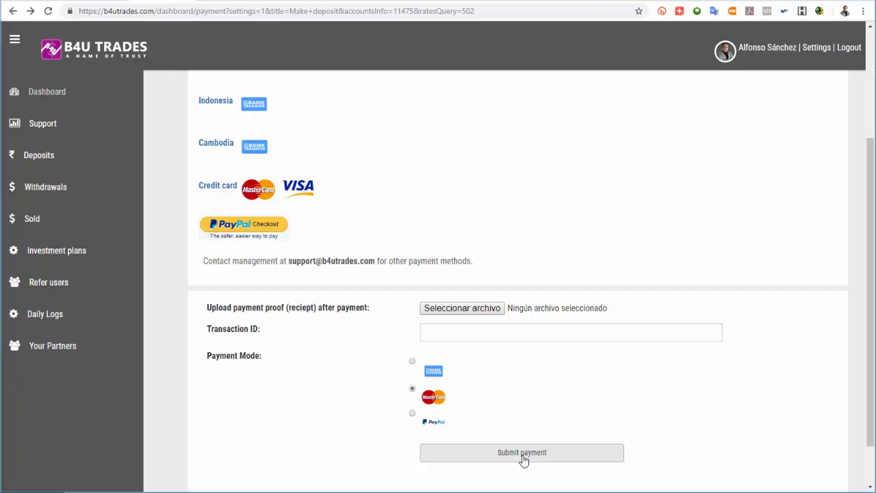
- Open the PayPal checkout for the 100 USD deposit, look over its login and account creation options, and return to the payment page
{"action": "left_click", "coordinate": [251, 228]}
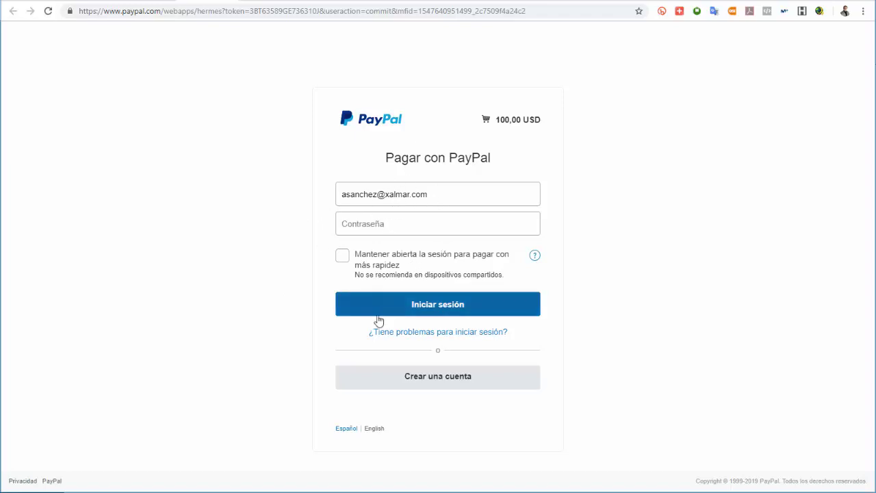
{"action": "left_click", "coordinate": [415, 387]}
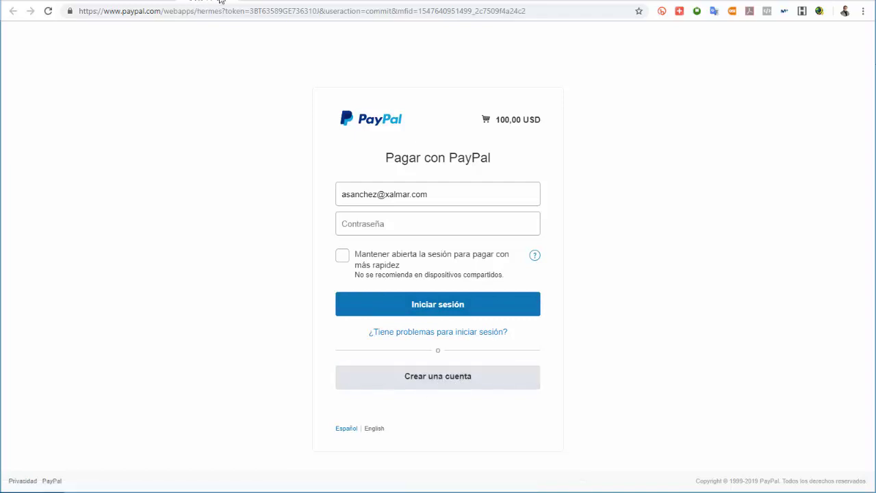
{"action": "left_click", "coordinate": [198, 1]}
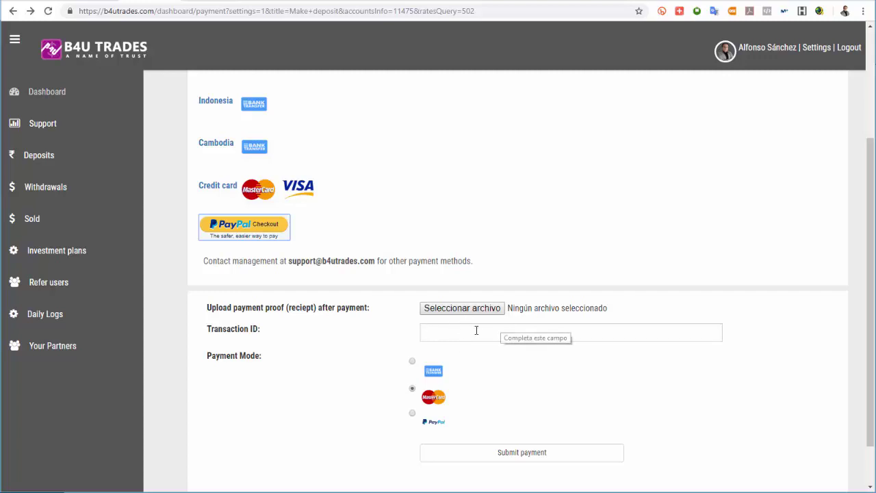
- Set the payment mode in the payment proof form to PayPal
{"action": "left_click", "coordinate": [413, 416]}
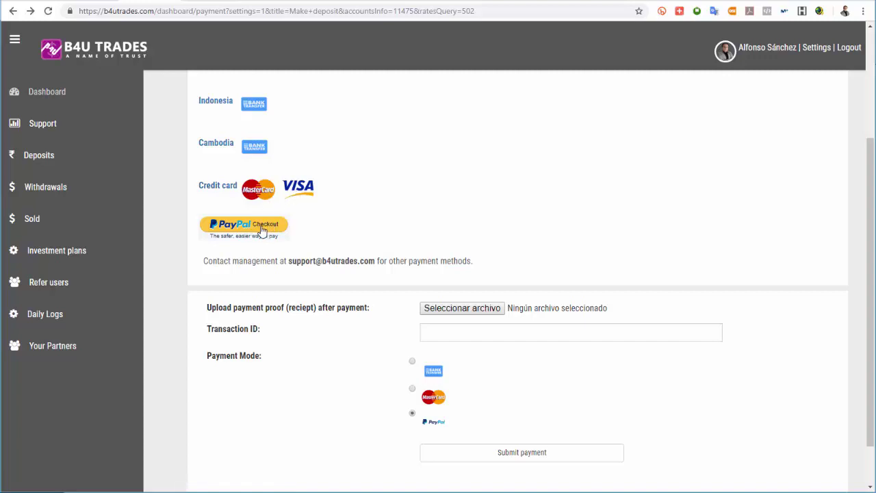
{"action": "scroll", "coordinate": [257, 229], "scroll_direction": "up", "scroll_amount": 2}
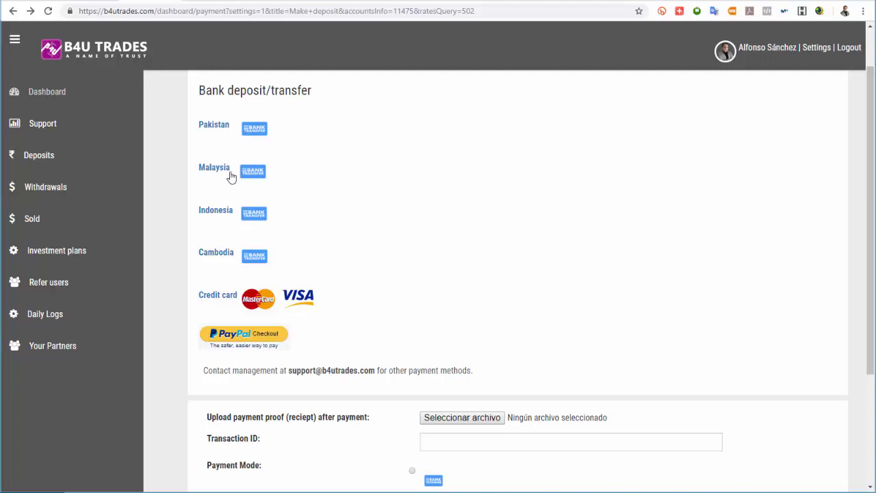
- Create a new deposit from the deposits list with mode New-Investment, currency ETH (Etherum) and amount 2, and continue to its payment page
{"action": "left_click", "coordinate": [41, 156]}
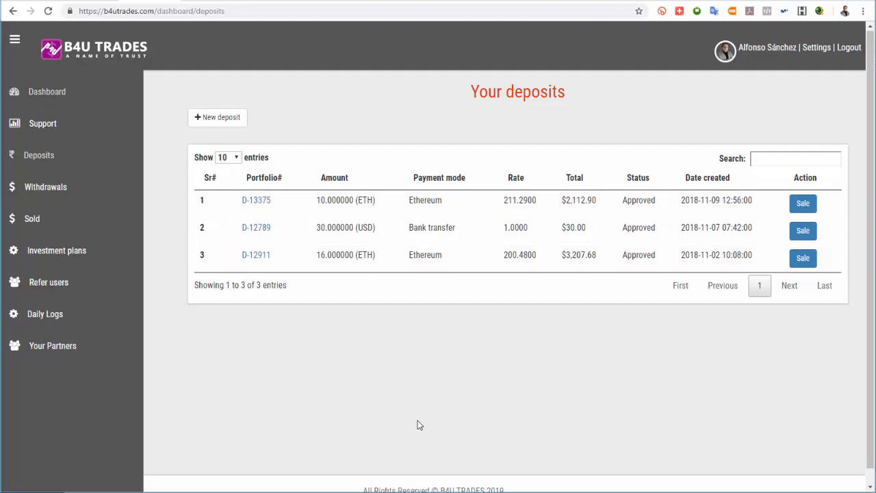
{"action": "left_click", "coordinate": [218, 119]}
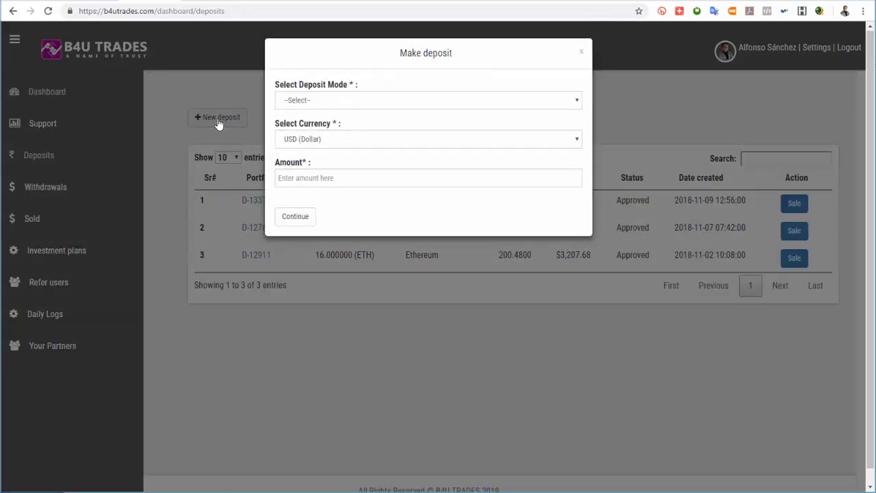
{"action": "left_click", "coordinate": [329, 102]}
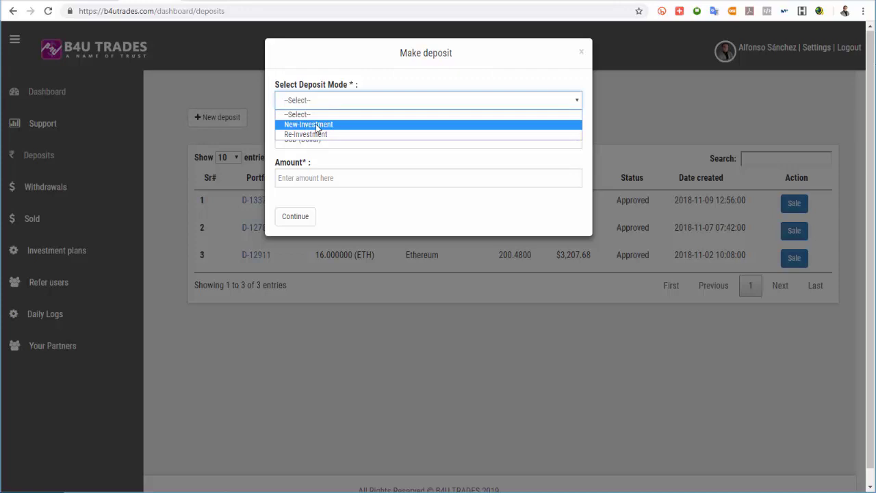
{"action": "left_click", "coordinate": [316, 125]}
{"action": "left_click", "coordinate": [313, 140]}
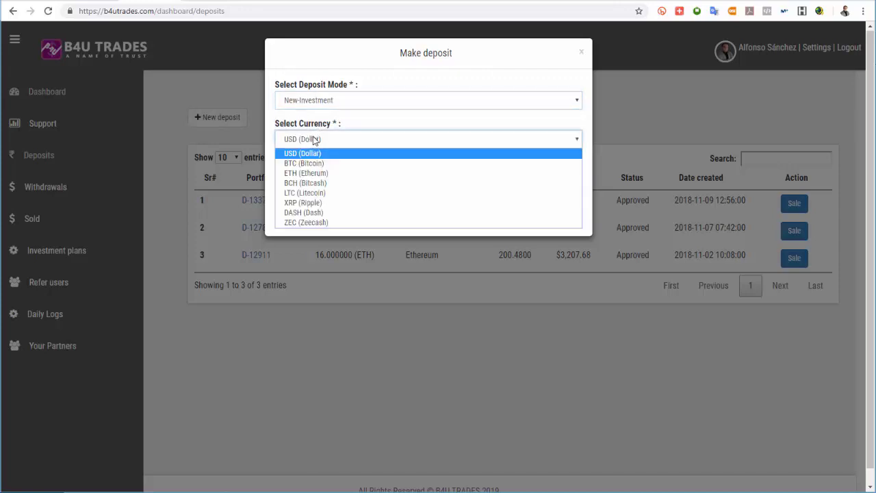
{"action": "left_click", "coordinate": [303, 174]}
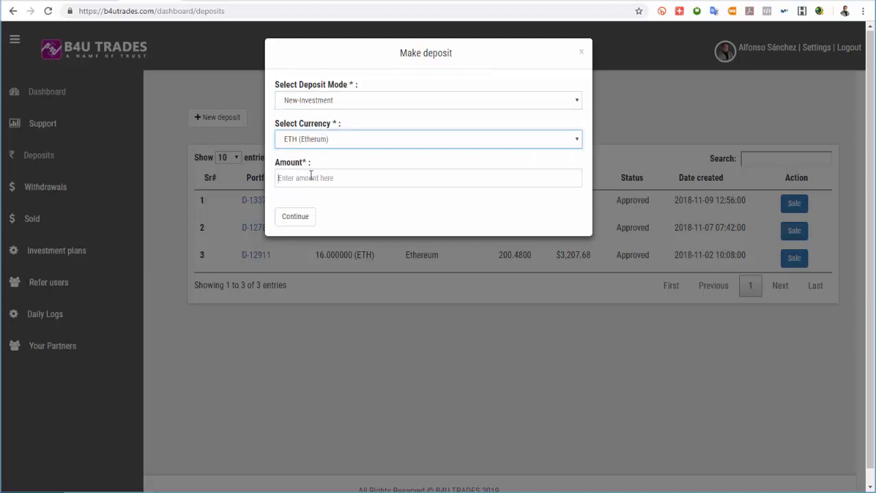
{"action": "left_click", "coordinate": [311, 176]}
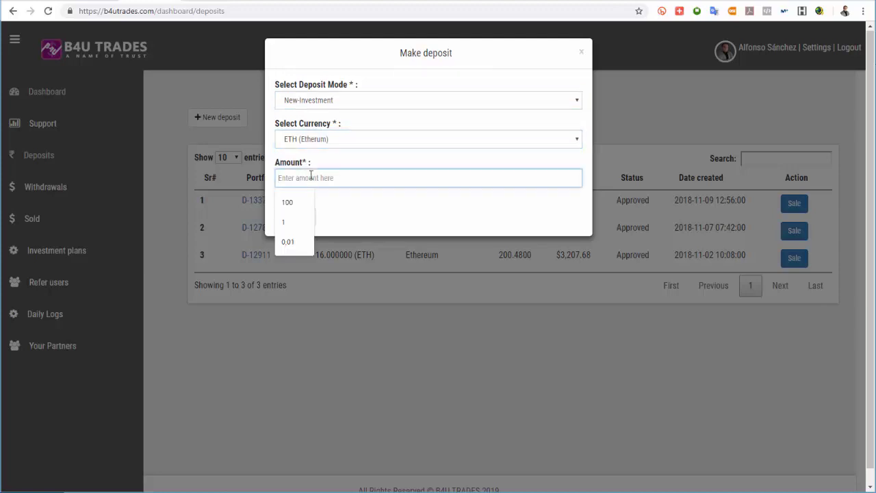
{"action": "type", "text": "2"}
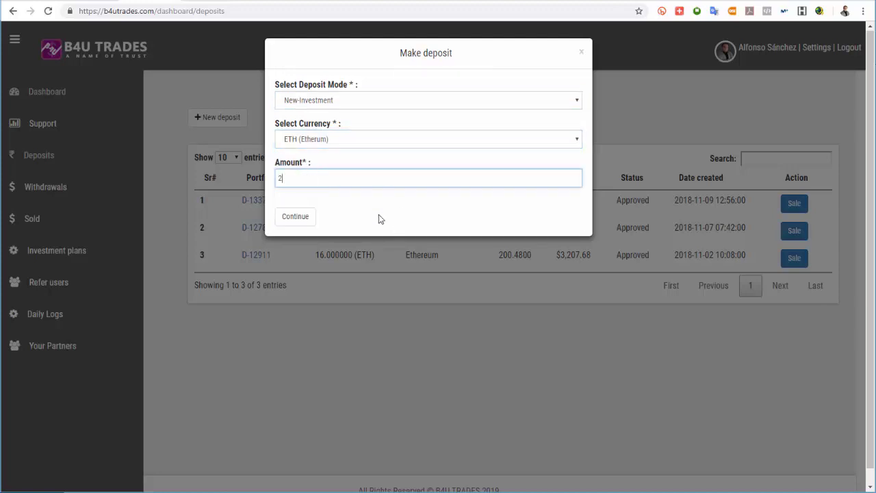
{"action": "left_click", "coordinate": [296, 217]}
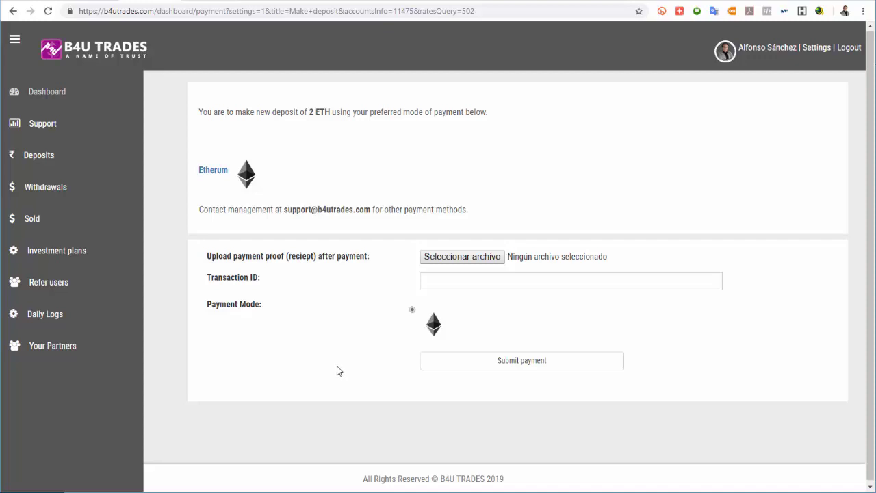
- Reveal the Etherum deposit address, highlight it for review, and activate the Transaction ID field of the payment proof form
{"action": "left_click", "coordinate": [244, 178]}
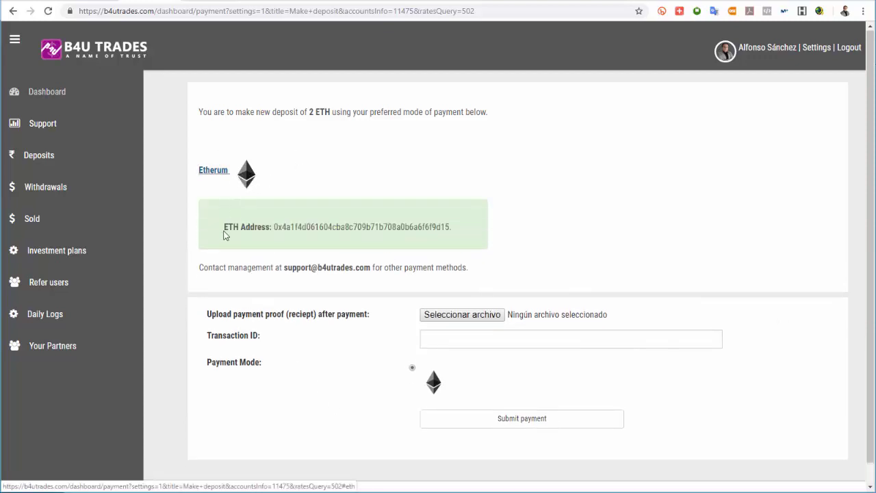
{"action": "left_click_drag", "start_coordinate": [274, 226], "coordinate": [450, 226]}
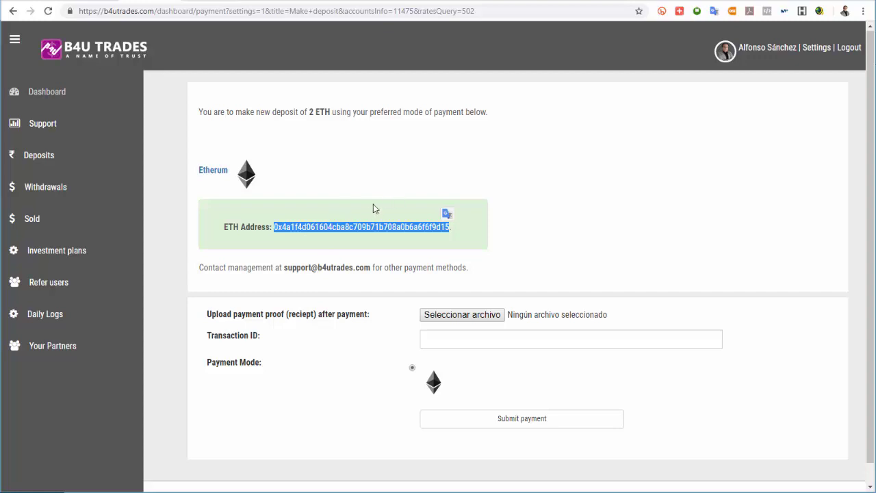
{"action": "left_click", "coordinate": [477, 225]}
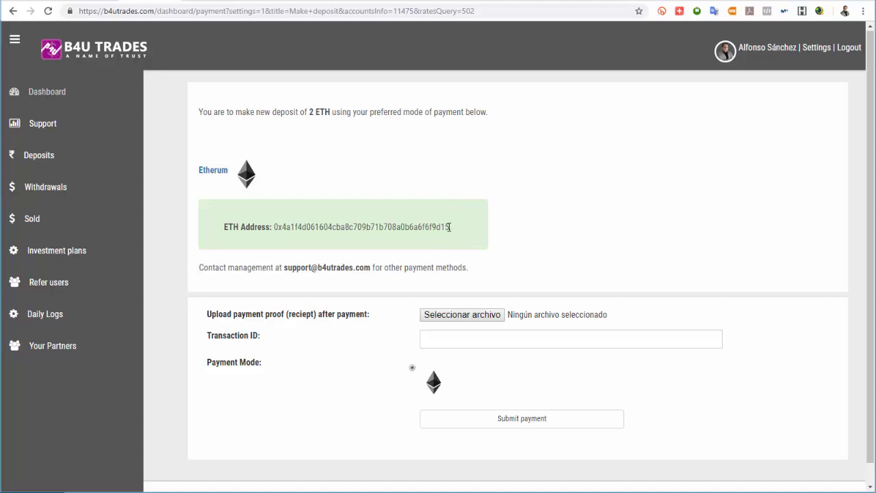
{"action": "mouse_move", "coordinate": [450, 227]}
{"action": "left_mouse_down"}
{"action": "mouse_move", "coordinate": [276, 226]}
{"action": "mouse_move", "coordinate": [451, 233]}
{"action": "left_mouse_up"}
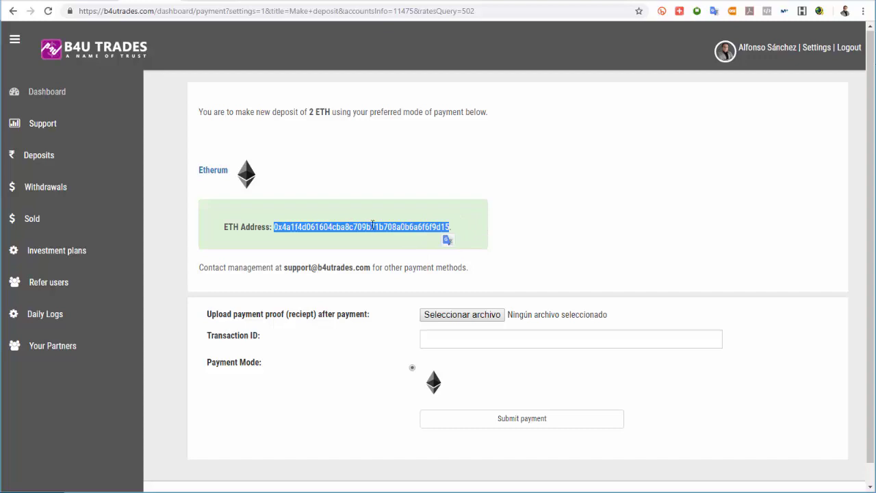
{"action": "left_click", "coordinate": [483, 214]}
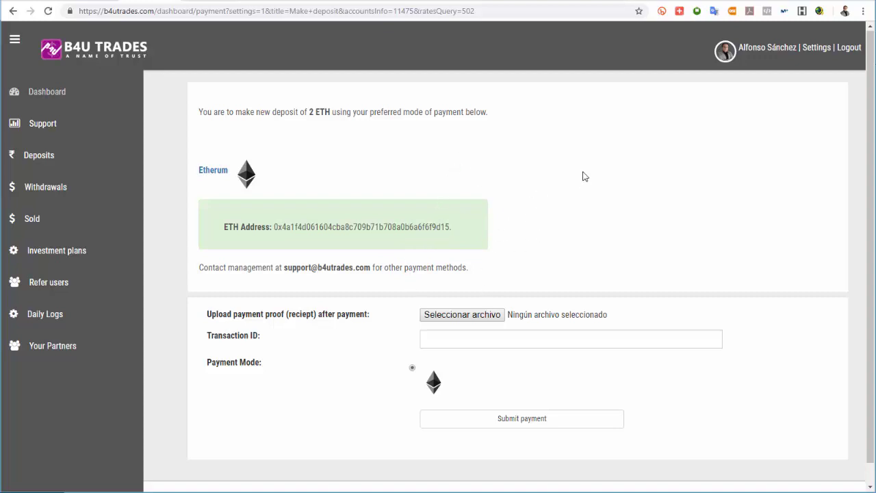
{"action": "left_click", "coordinate": [424, 342]}
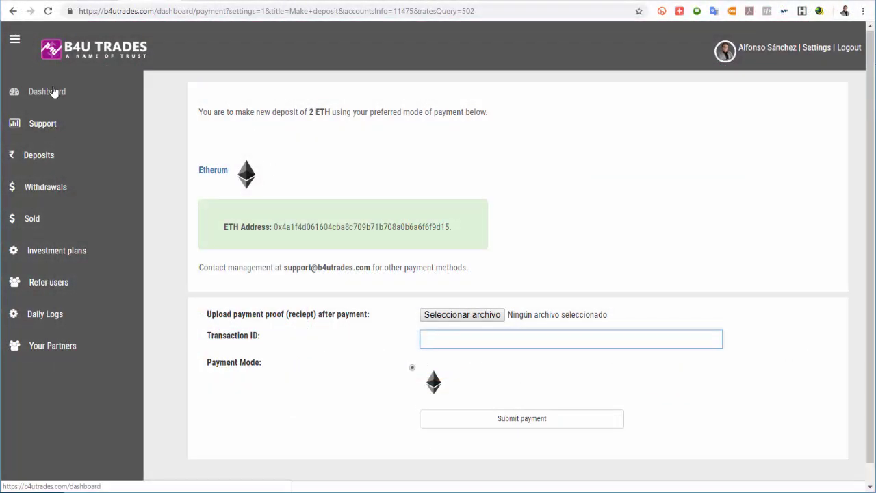
- Create another deposit from the deposits list with mode New-Investment, currency BTC (Bitcoin) and amount 0,1, and continue to its payment page
{"action": "left_click", "coordinate": [43, 156]}
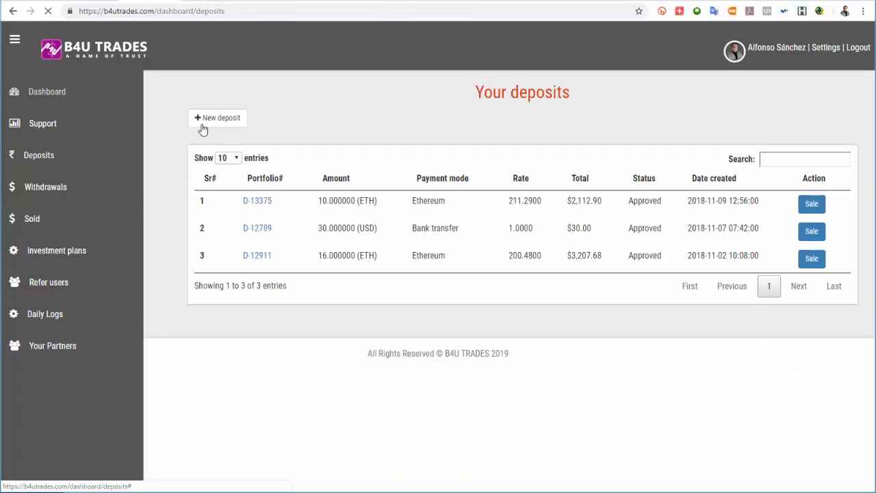
{"action": "left_click", "coordinate": [211, 118]}
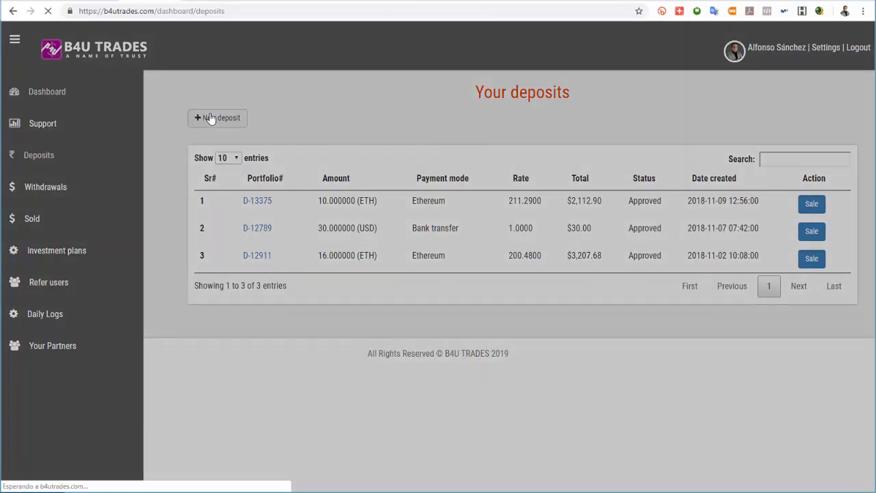
{"action": "left_click", "coordinate": [327, 103]}
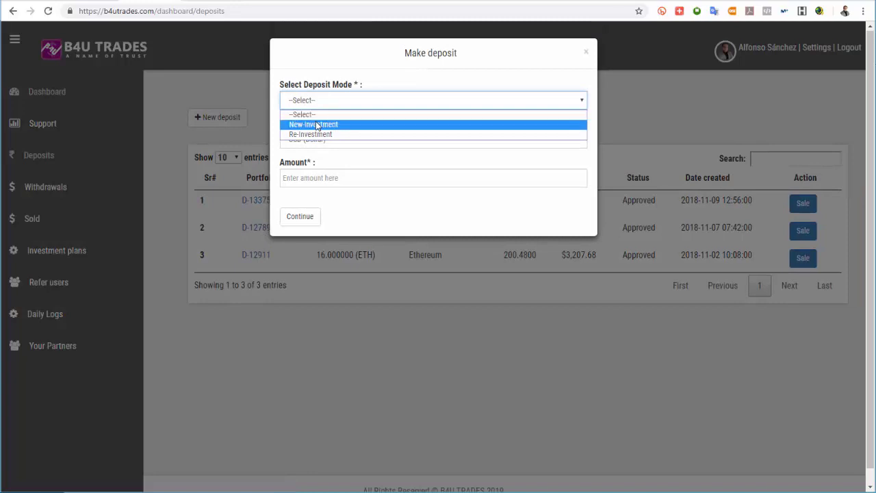
{"action": "left_click", "coordinate": [317, 126]}
{"action": "left_click", "coordinate": [314, 143]}
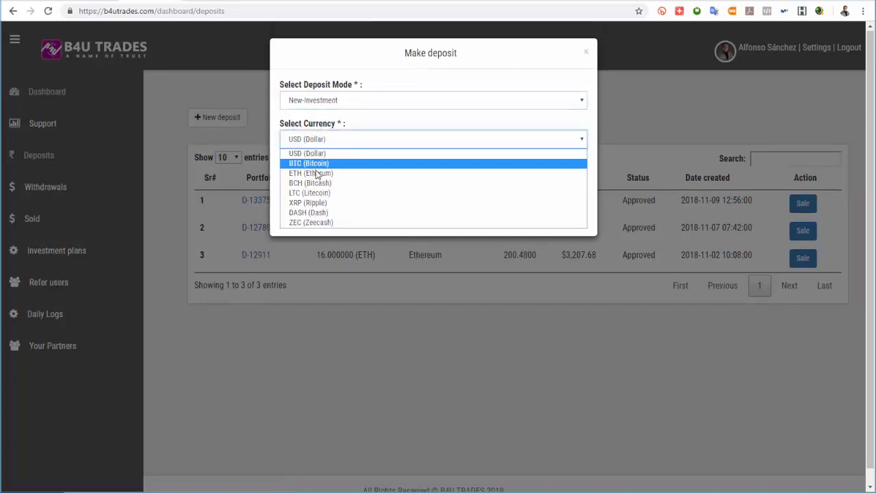
{"action": "left_click", "coordinate": [311, 164]}
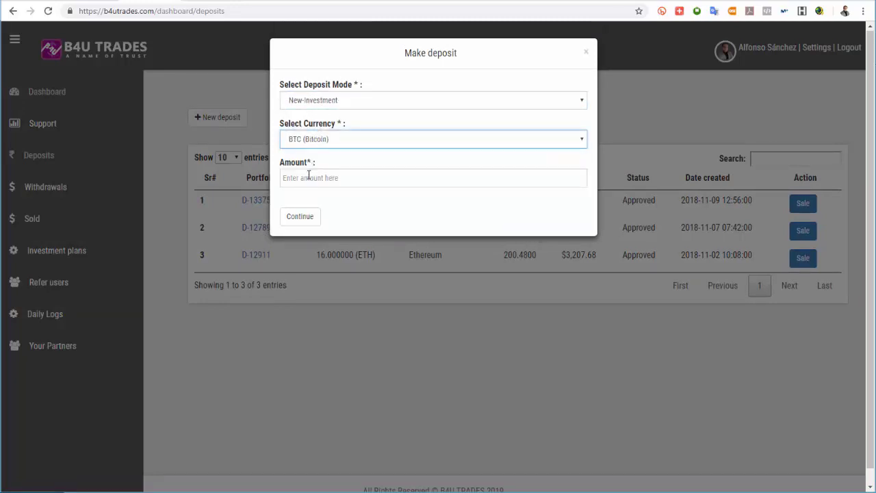
{"action": "left_click", "coordinate": [307, 178]}
{"action": "type", "text": "0"}
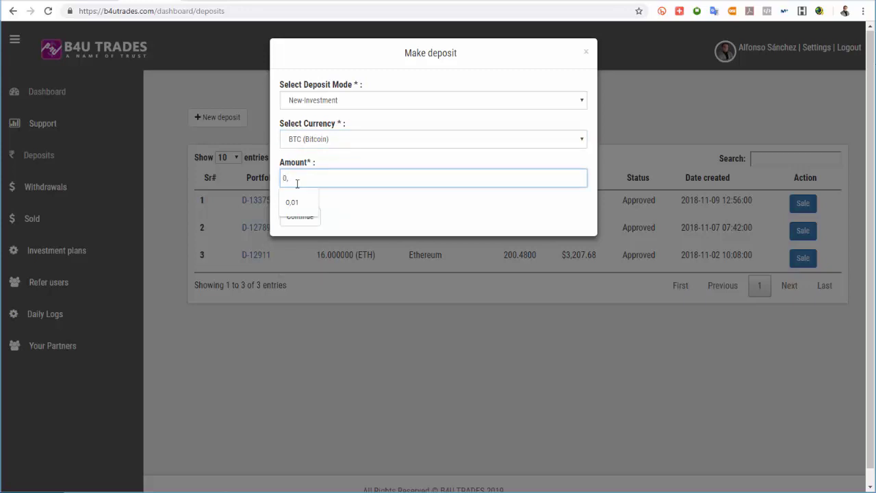
{"action": "type", "text": ",1"}
{"action": "left_click", "coordinate": [300, 217]}
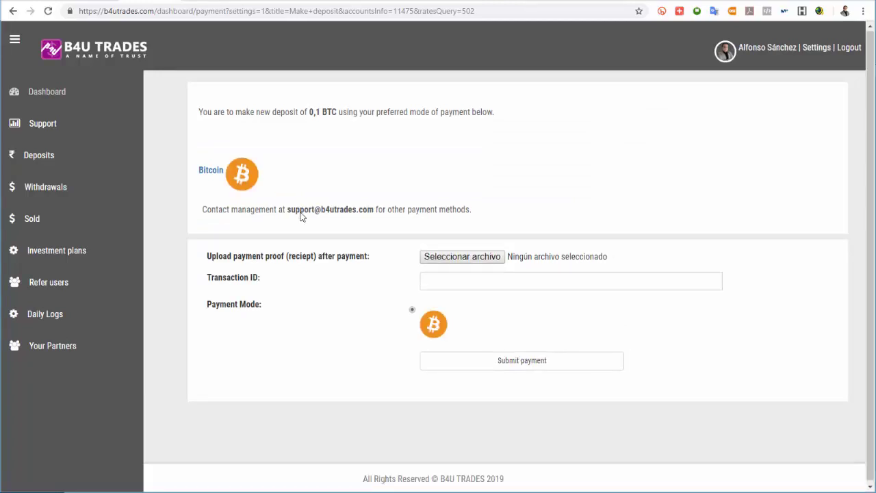
- Reveal and highlight the Bitcoin deposit address, look at the Transaction ID field, and return to the deposits list
{"action": "left_click", "coordinate": [243, 179]}
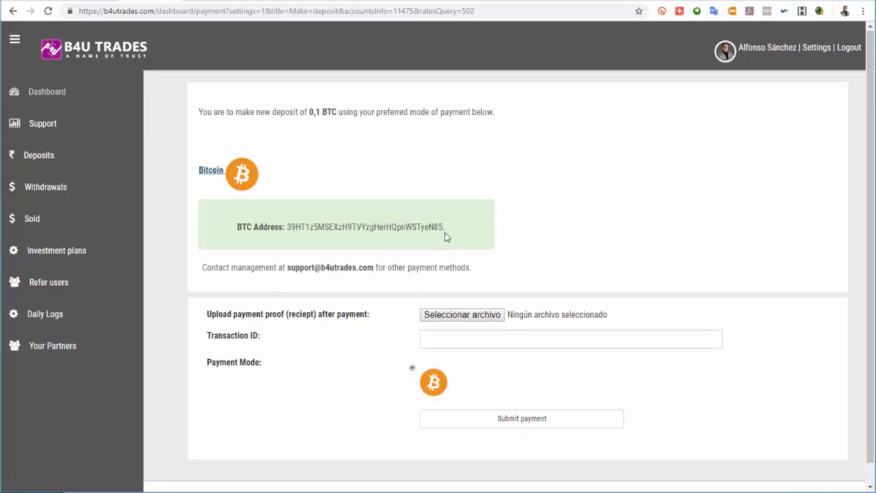
{"action": "left_click_drag", "start_coordinate": [443, 226], "coordinate": [285, 227]}
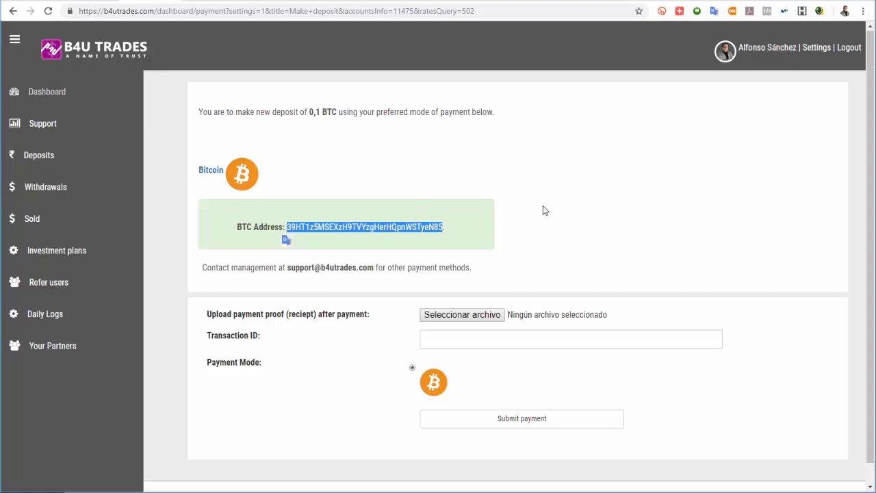
{"action": "left_click", "coordinate": [373, 218]}
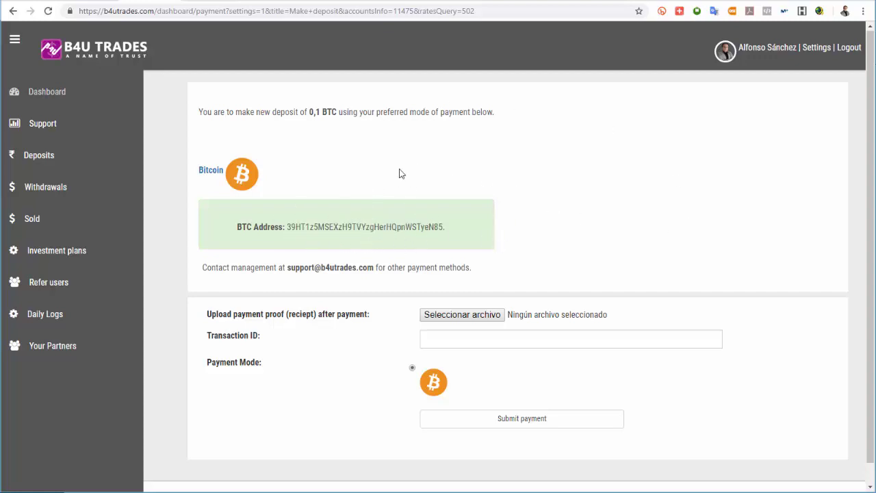
{"action": "left_click", "coordinate": [444, 336]}
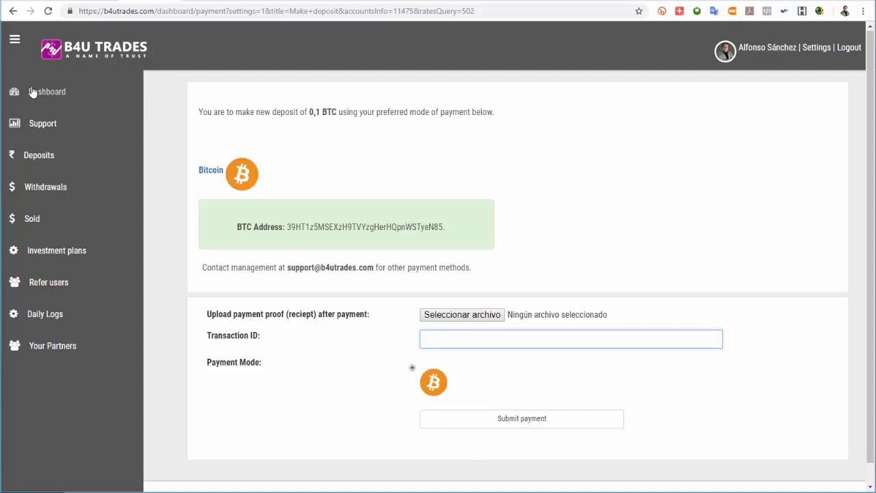
{"action": "left_click", "coordinate": [39, 156]}
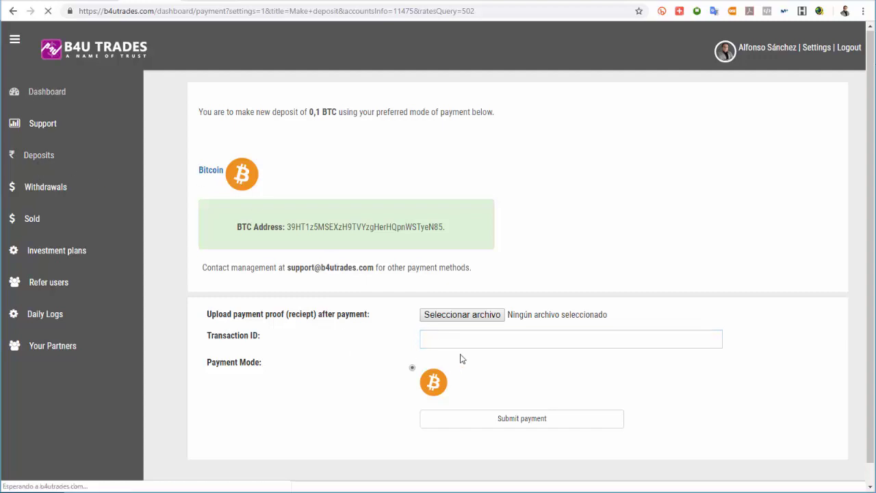